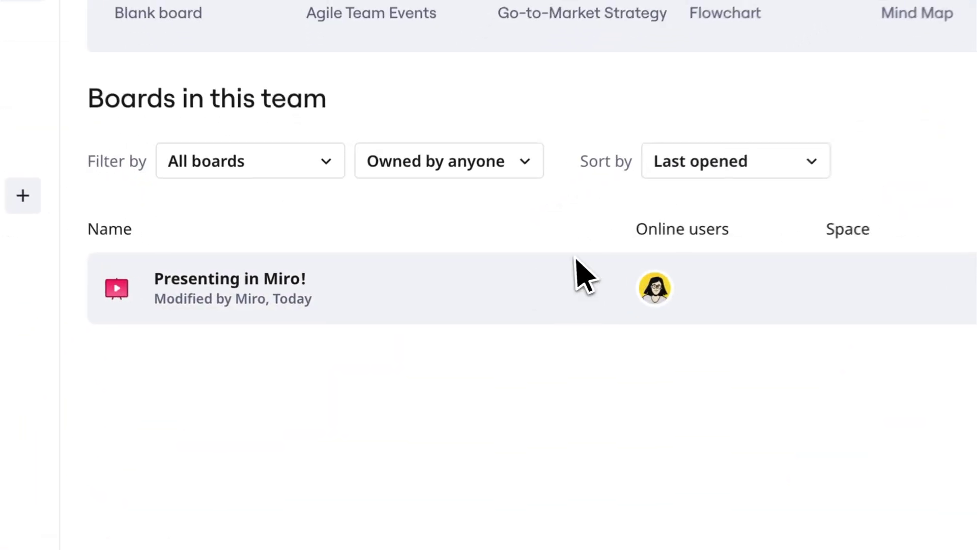
Step: Open the 'Presenting in Miro!' board from the team's boards
left_click(394, 298)
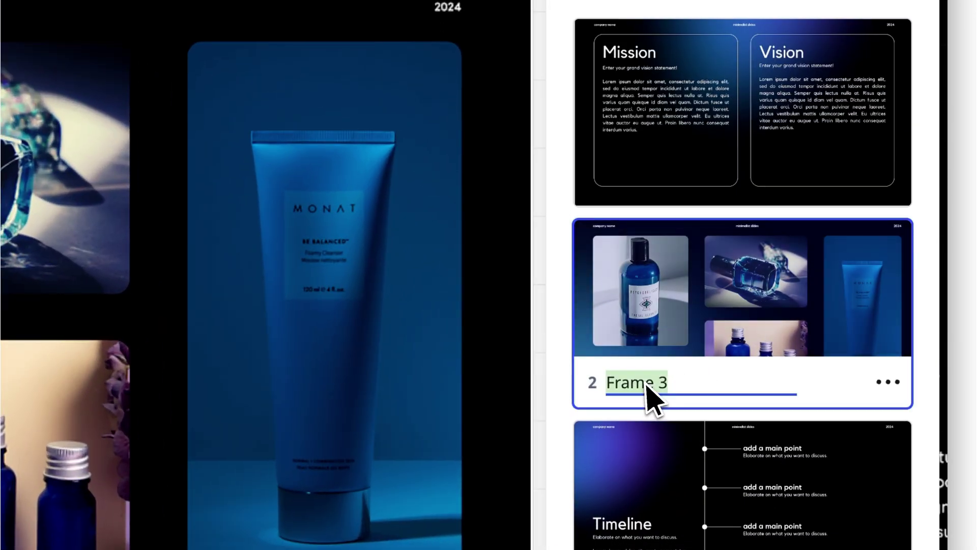
type("images")
Step: Confirm the frame name 'images' and move Frame 2 below it so images comes first
key("Return")
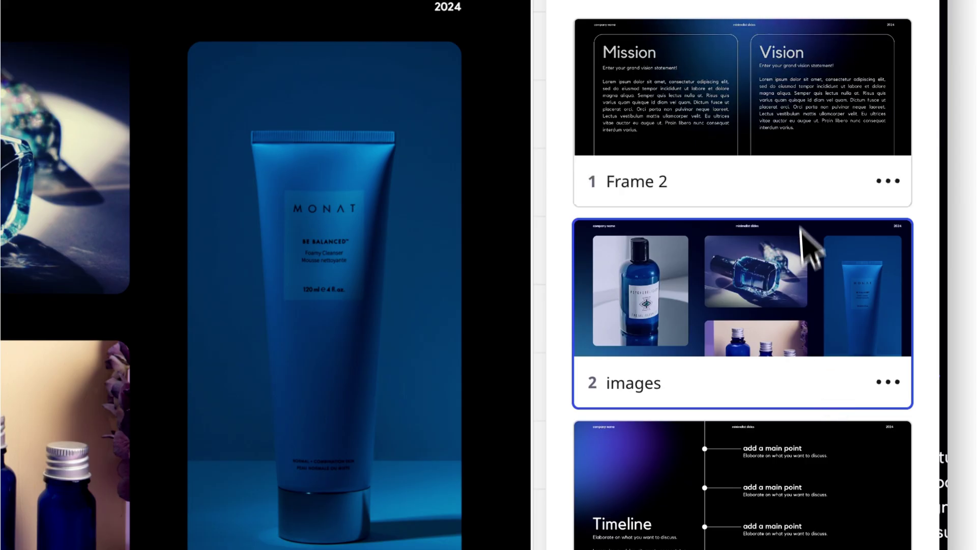
left_click_drag(795, 145, 792, 356)
left_click(893, 195)
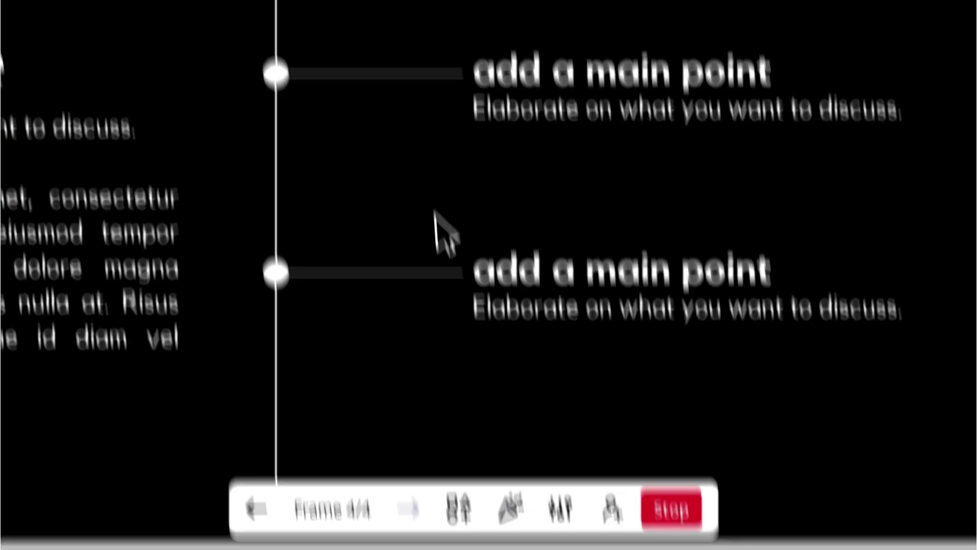
Step: Place a yellow sticky note on the Timeline slide reminding about final delivery dates
left_click(63, 339)
left_click(154, 157)
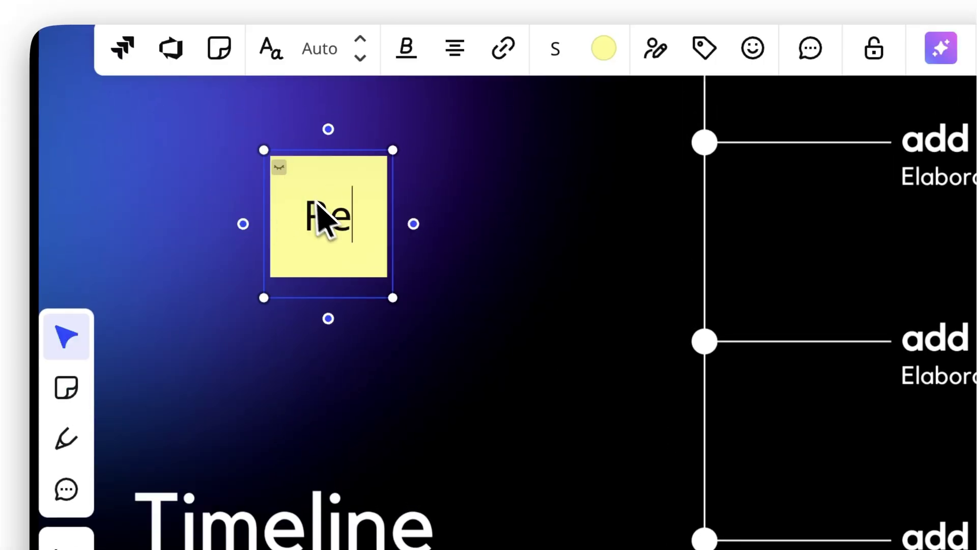
type("Remember to mention the")
type(" final deliverables")
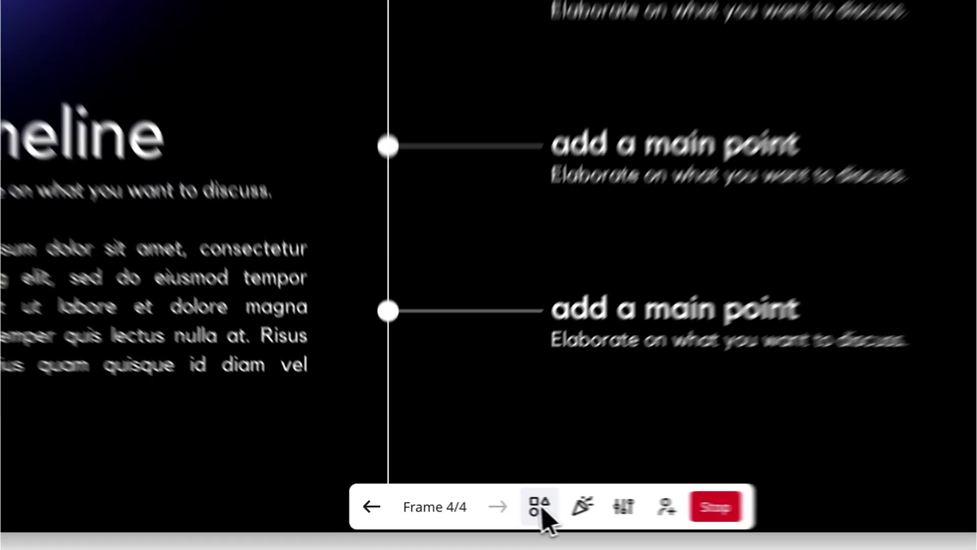
left_click(540, 507)
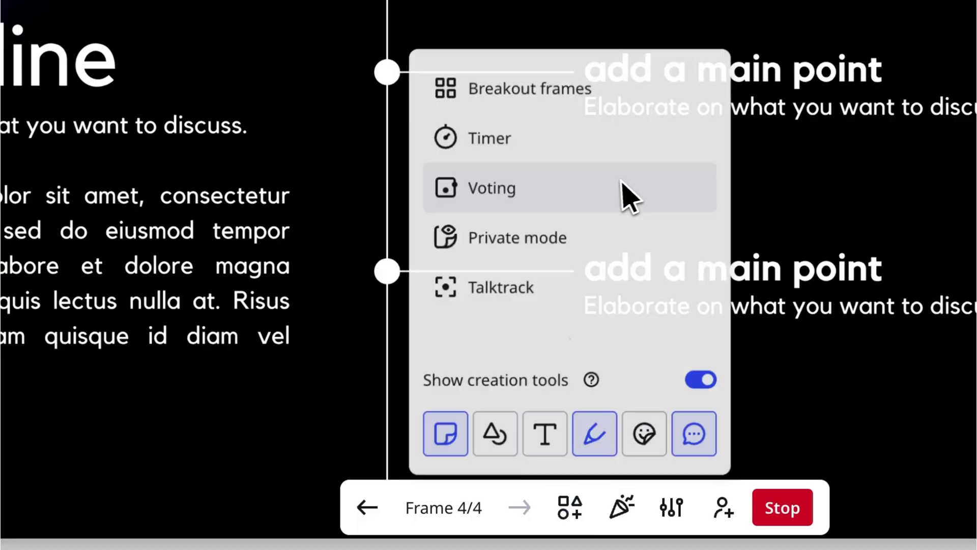
Step: Start a Voting session, join it, and check the presentation participants
left_click(626, 181)
left_click(757, 497)
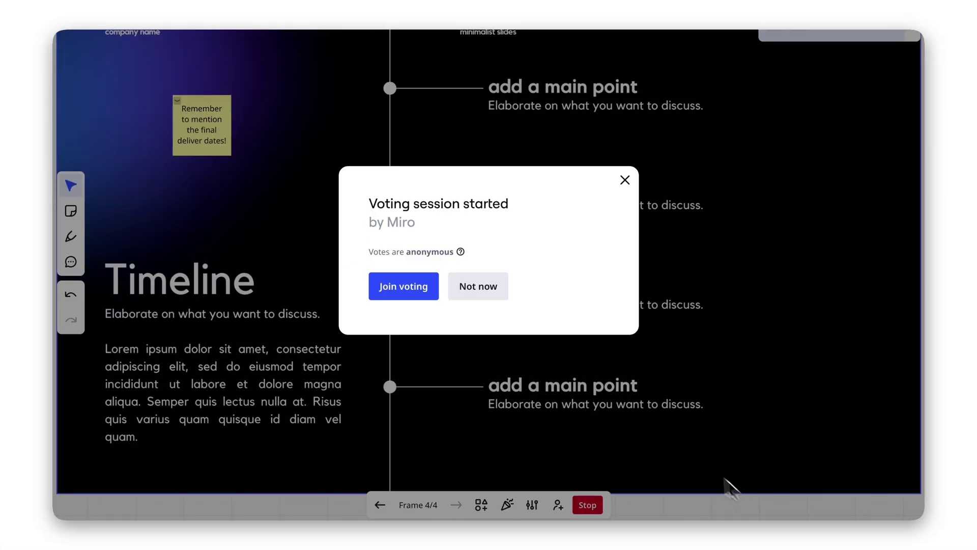
left_click(425, 293)
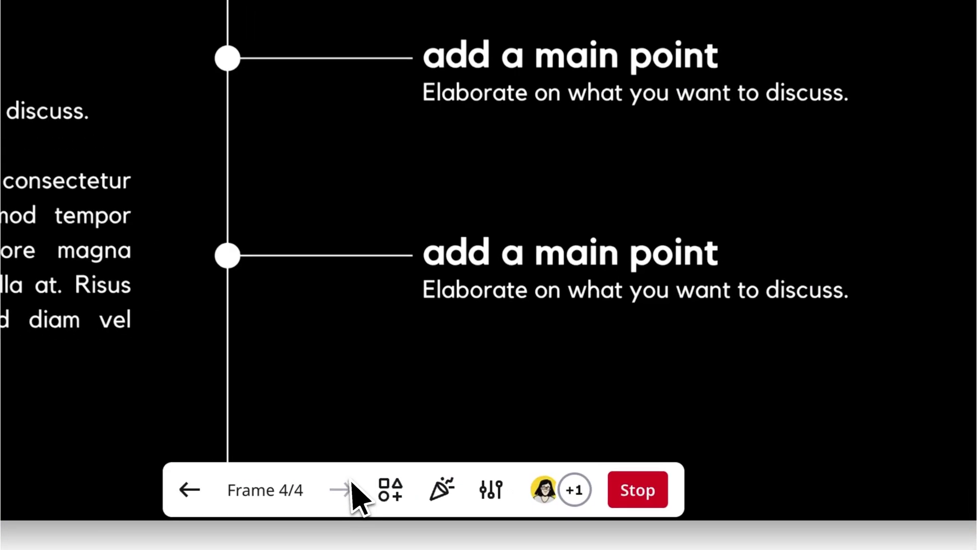
left_click(558, 505)
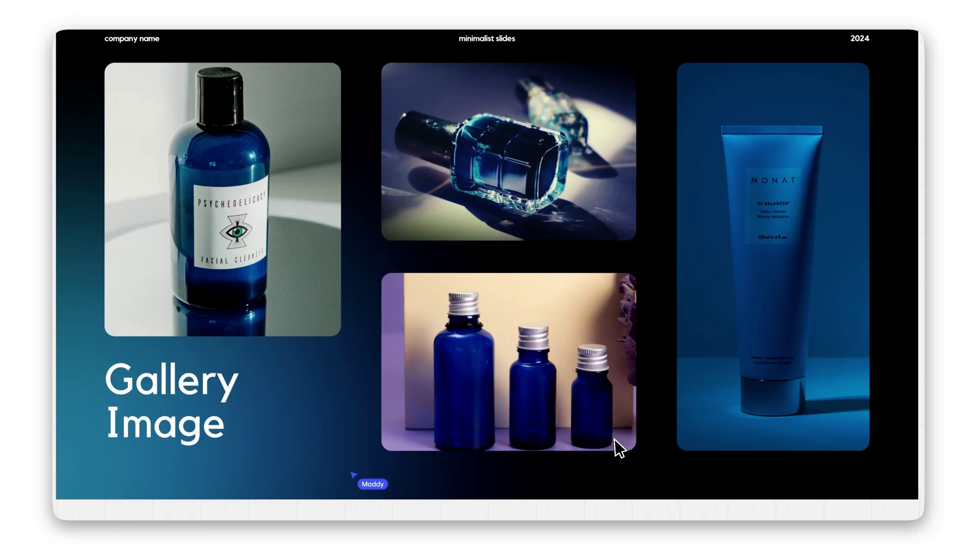
key("Right")
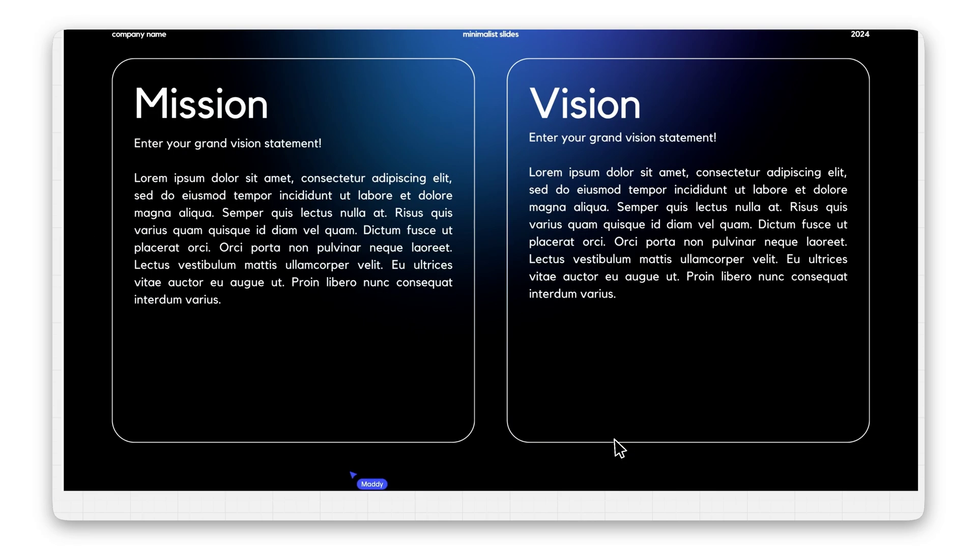